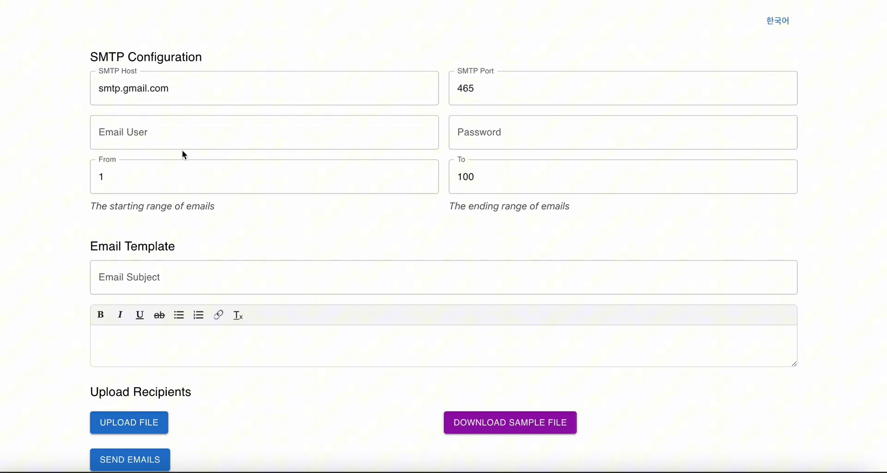
# Focus the Password field of the SMTP form (smtp.gmail.com, port 465, range 1–100).
pyautogui.click(166, 130)
pyautogui.click(498, 139)
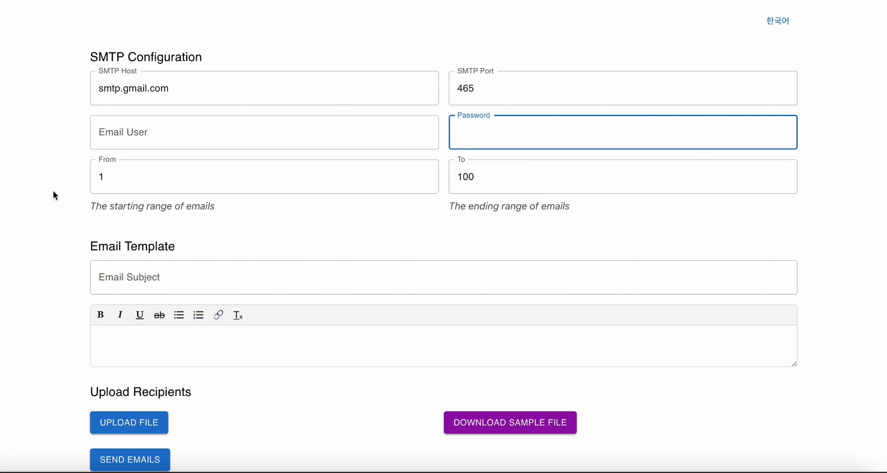
# Go from App passwords back to Security and confirm 2-Step Verification is on.
pyautogui.click(42, 168)
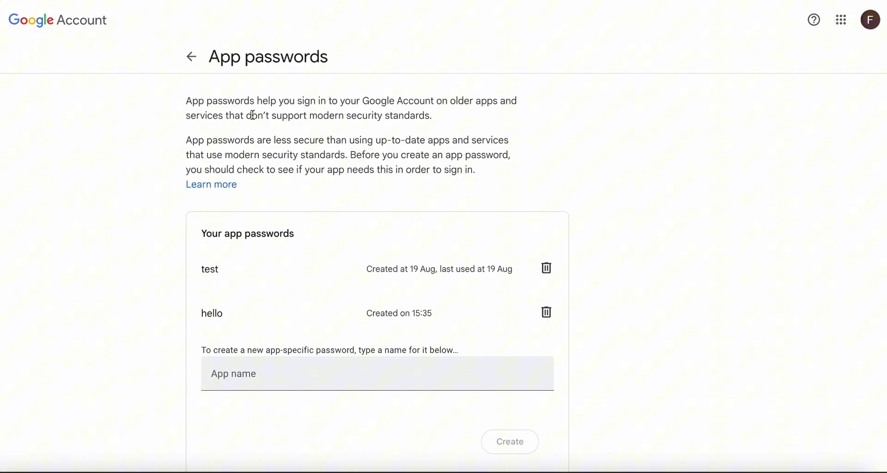
pyautogui.click(191, 61)
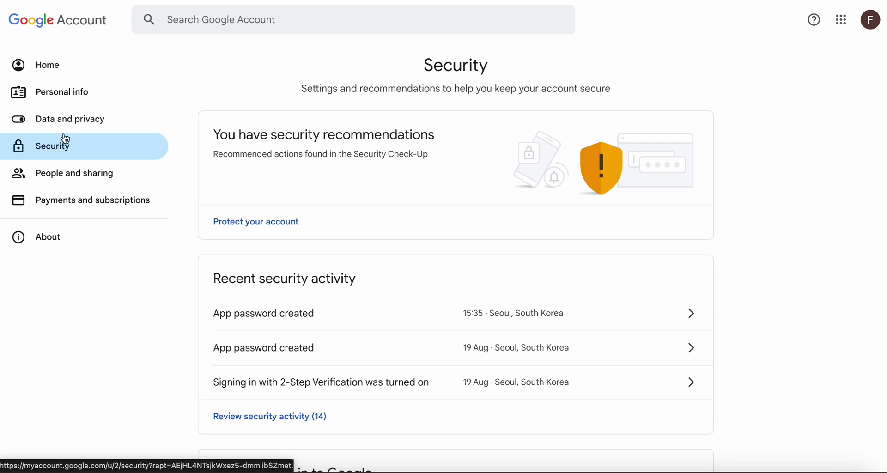
pyautogui.scroll(-1, 264, 187)
pyautogui.scroll(1, 318, 307)
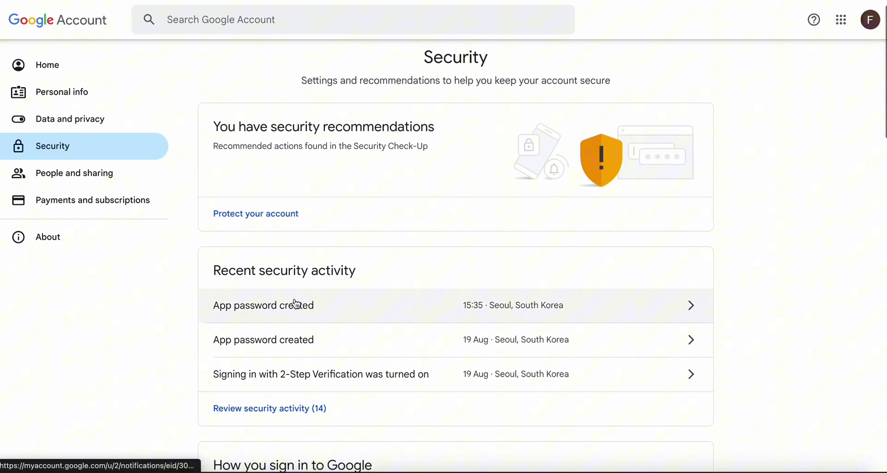
pyautogui.scroll(-8, 328, 312)
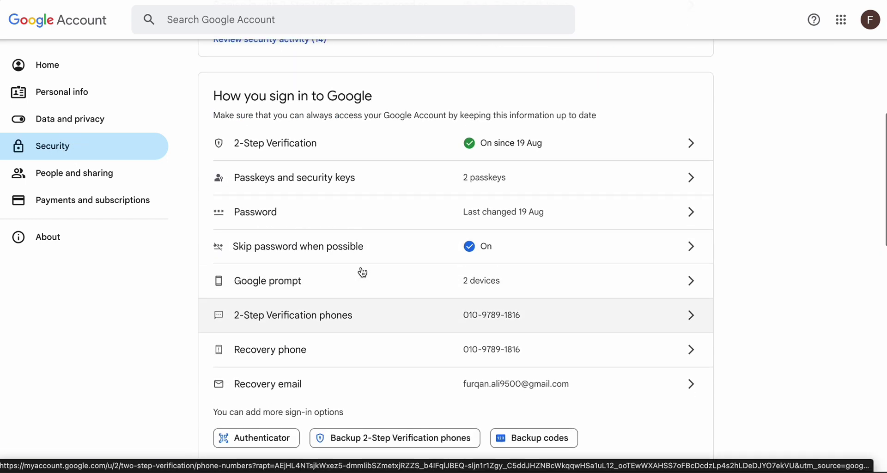
pyautogui.scroll(1, 269, 170)
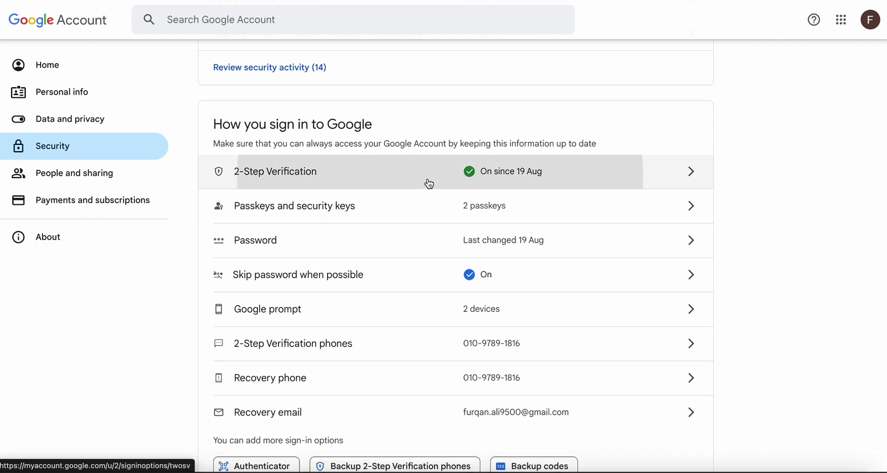
pyautogui.click(502, 181)
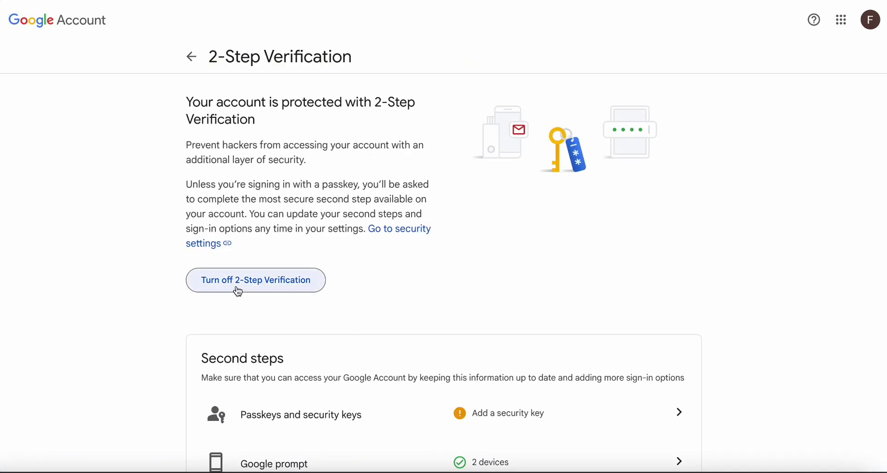
pyautogui.click(196, 59)
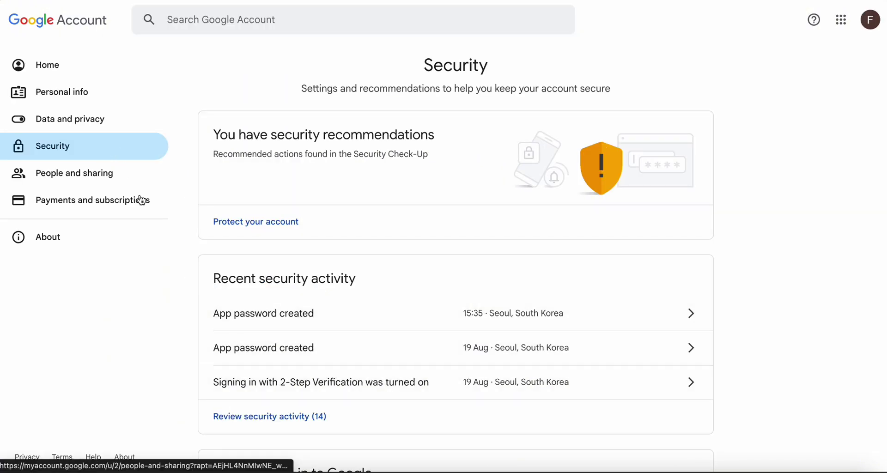
# Search the account settings for 'app pas' and open App passwords.
pyautogui.scroll(-3, 306, 377)
pyautogui.scroll(-4, 306, 377)
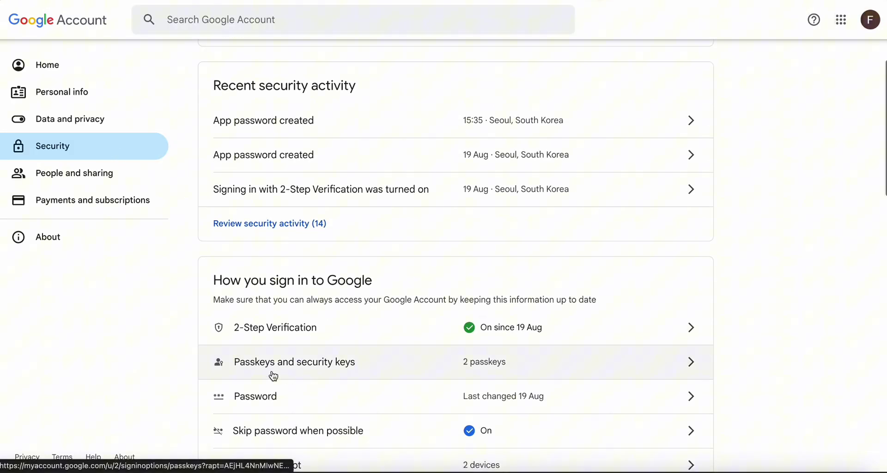
pyautogui.scroll(6, 324, 323)
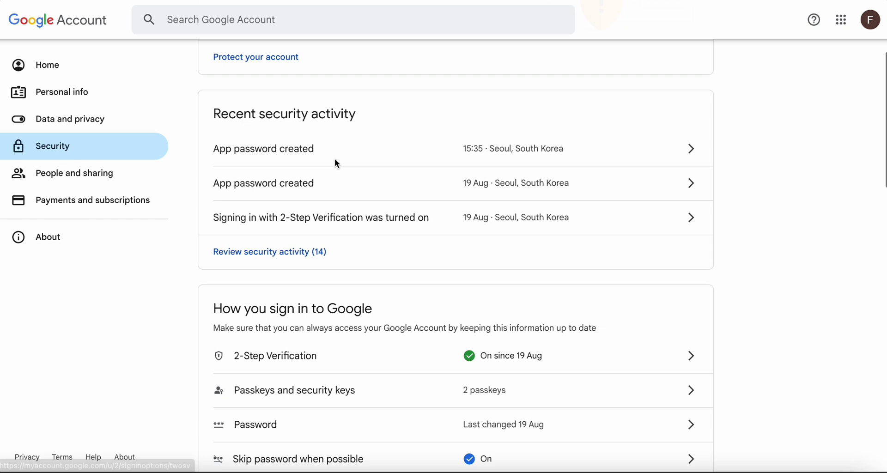
pyautogui.click(199, 28)
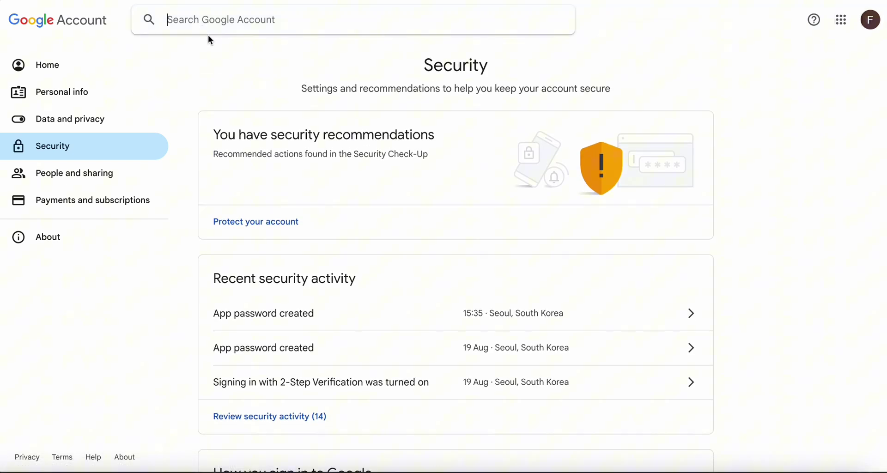
pyautogui.write('app pas')
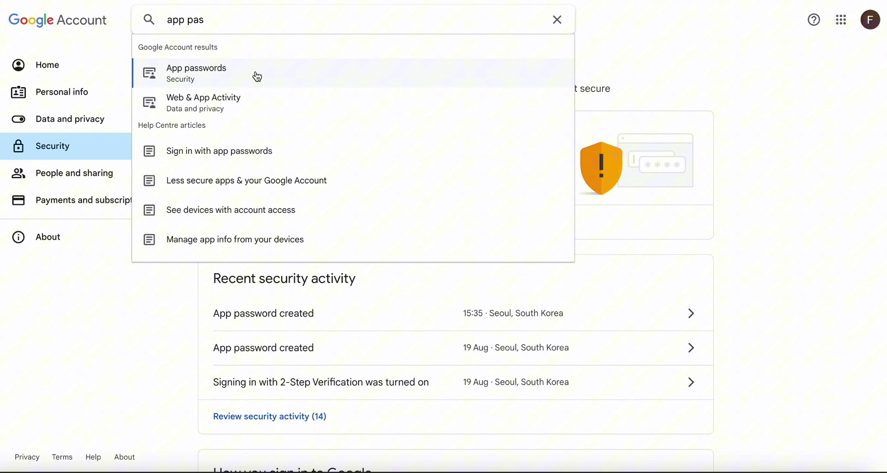
pyautogui.click(221, 78)
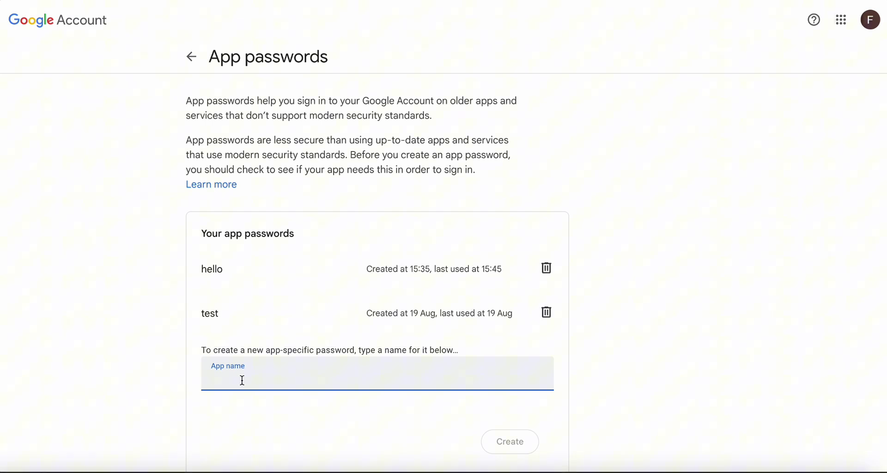
# Create an app password named kkk and copy the generated password.
pyautogui.write('kkk')
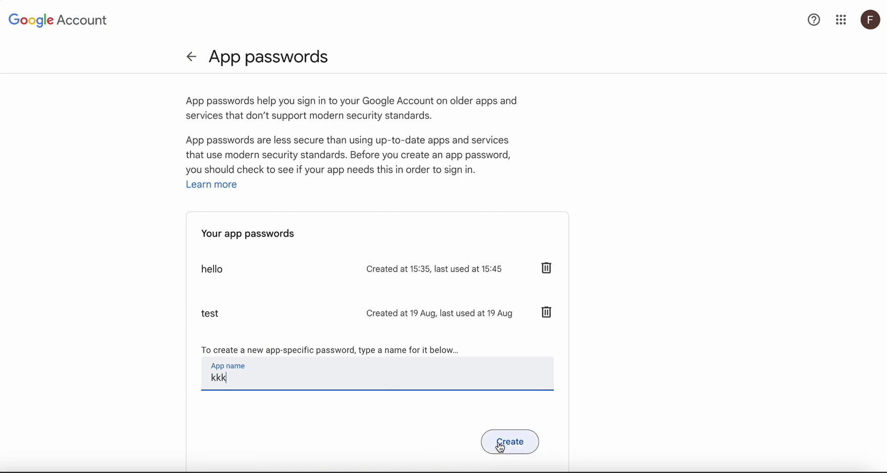
pyautogui.click(500, 445)
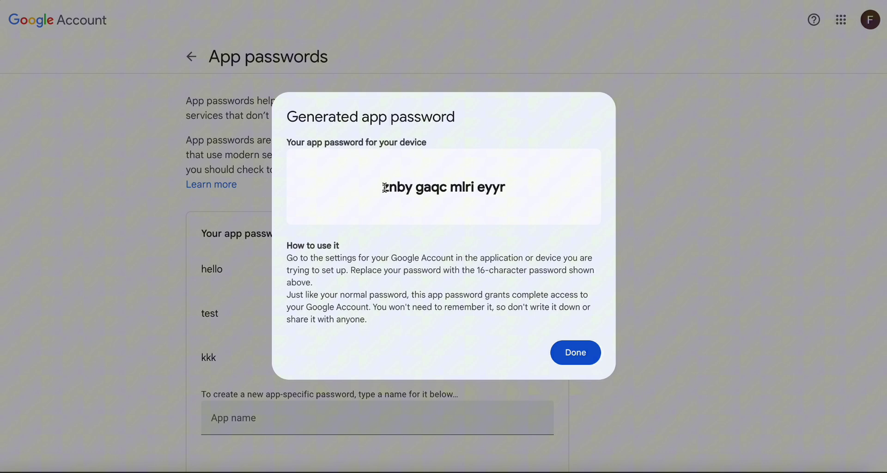
pyautogui.moveTo(385, 188); pyautogui.dragTo(540, 189)
pyautogui.hotkey('ctrl', 'c')
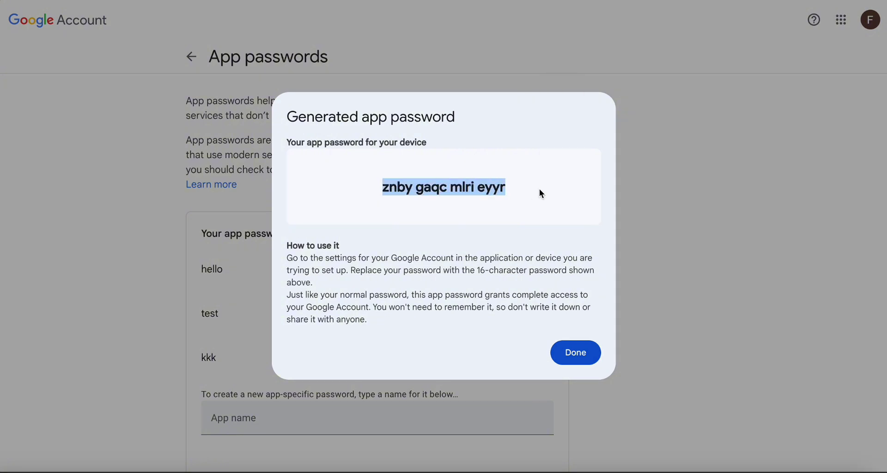
pyautogui.click(578, 356)
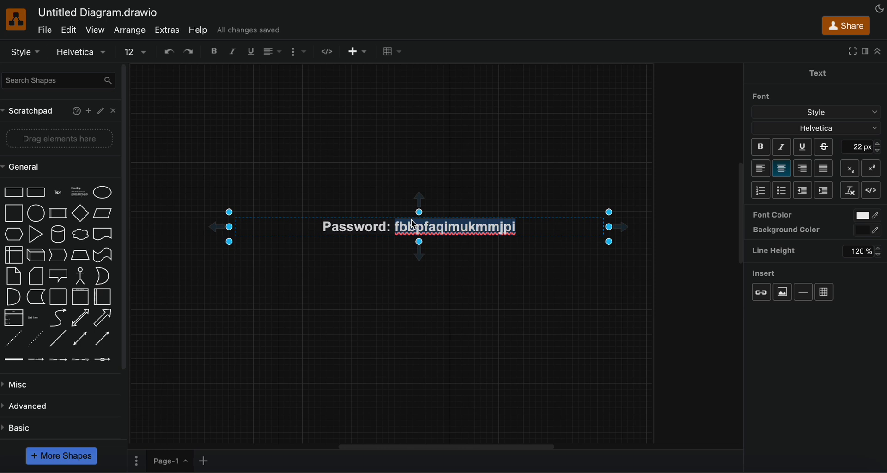
# Replace the old password in the draw.io Password note with the new app password.
pyautogui.click(410, 226)
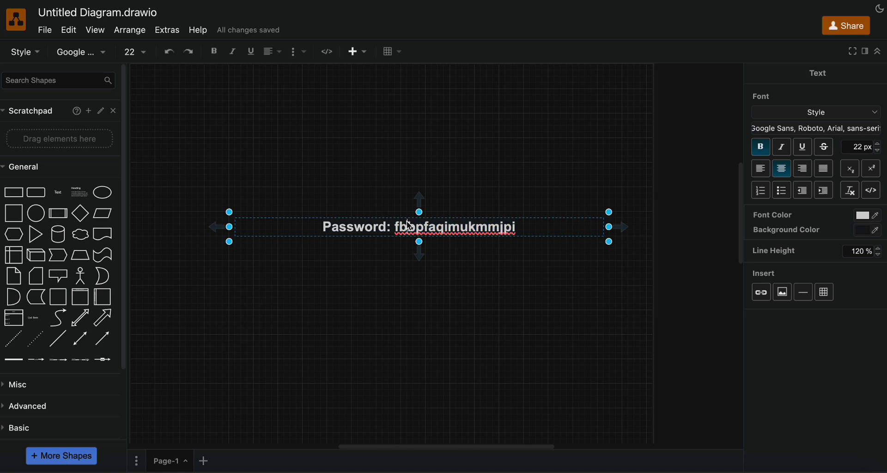
pyautogui.click(520, 234)
pyautogui.doubleClick(524, 230)
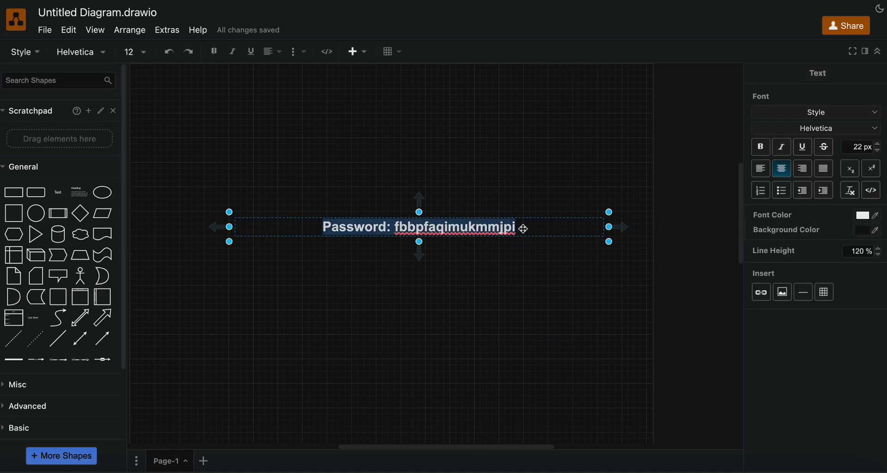
pyautogui.doubleClick(473, 220)
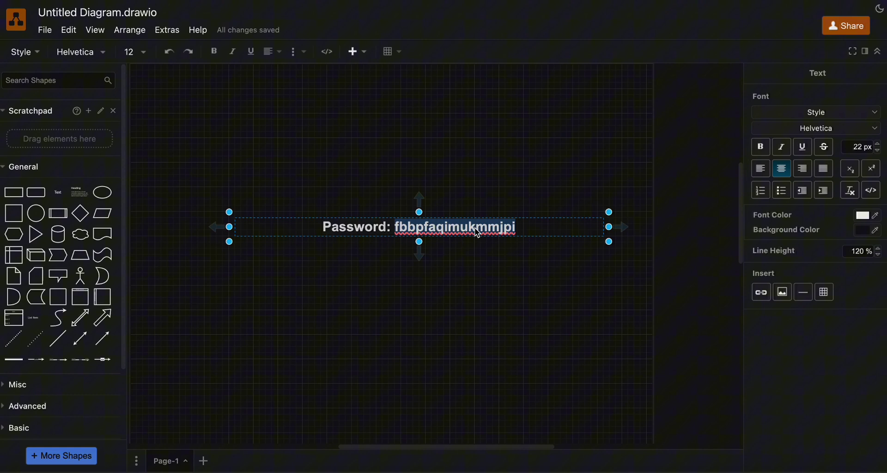
pyautogui.hotkey('ctrl', 'v')
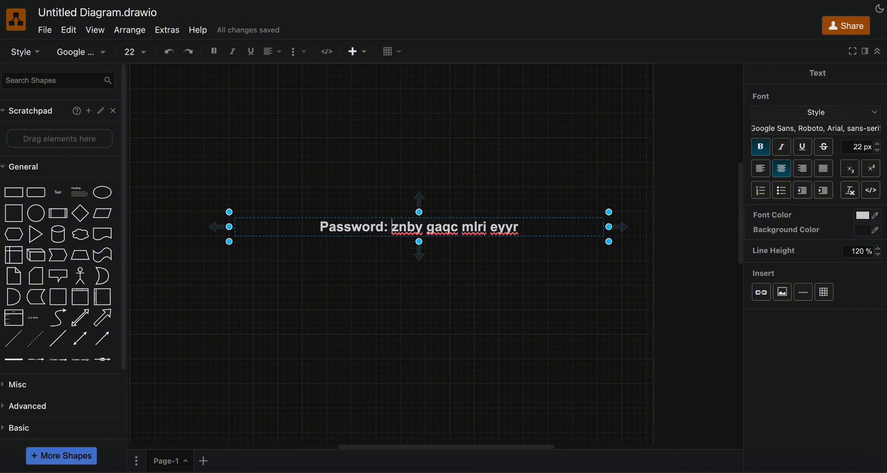
# Strip the three spaces from the password, select it, and return to Bulk Email Sender.
pyautogui.press('BackSpace')
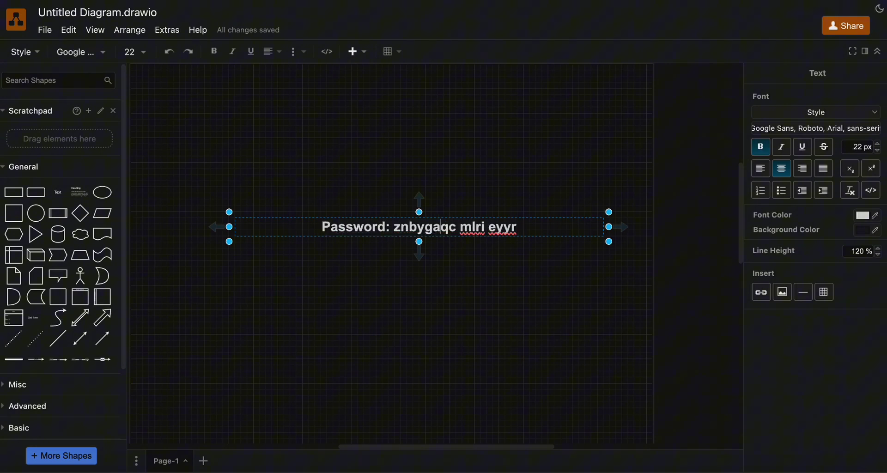
pyautogui.press('BackSpace')
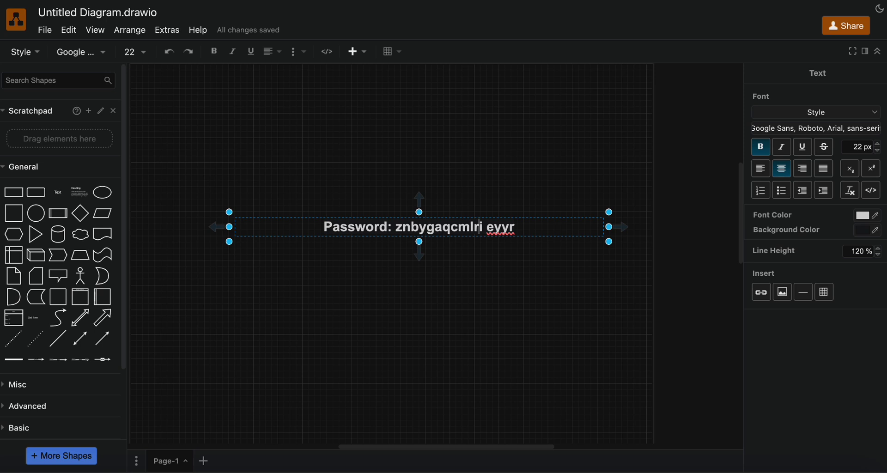
pyautogui.press('BackSpace')
pyautogui.doubleClick(447, 238)
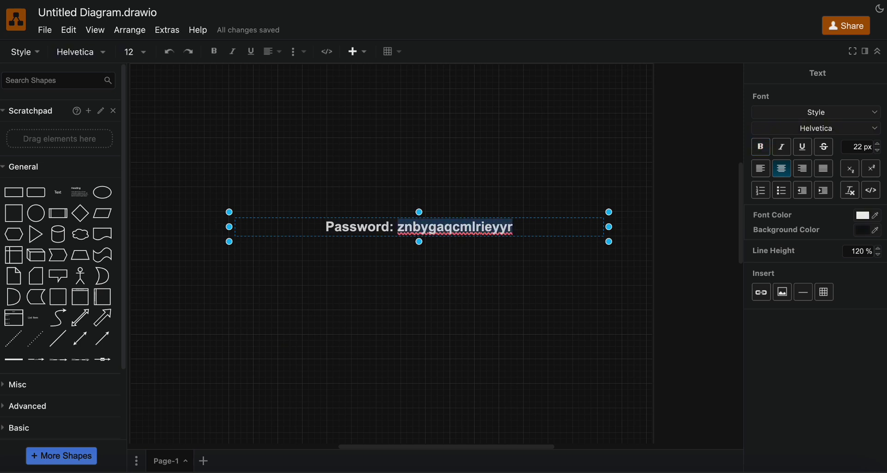
pyautogui.moveTo(2, 300)
pyautogui.click(27, 191)
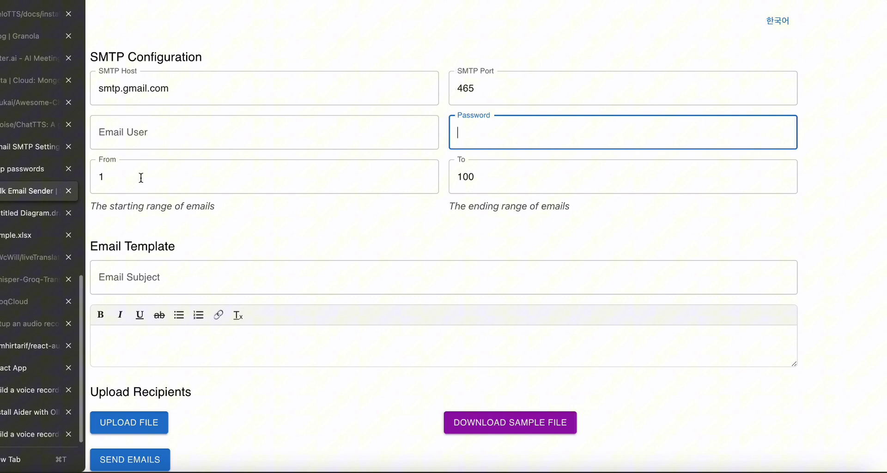
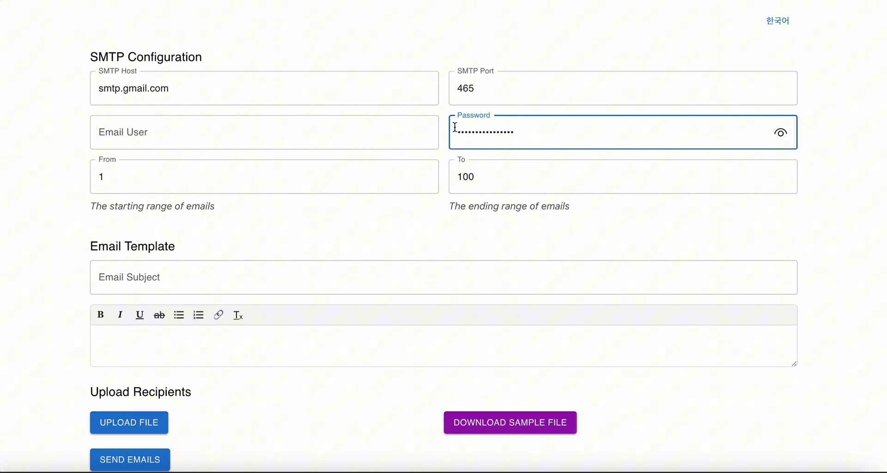
# Fill Email User from a saved address, then scroll down the form toward the sample file download.
pyautogui.click(204, 142)
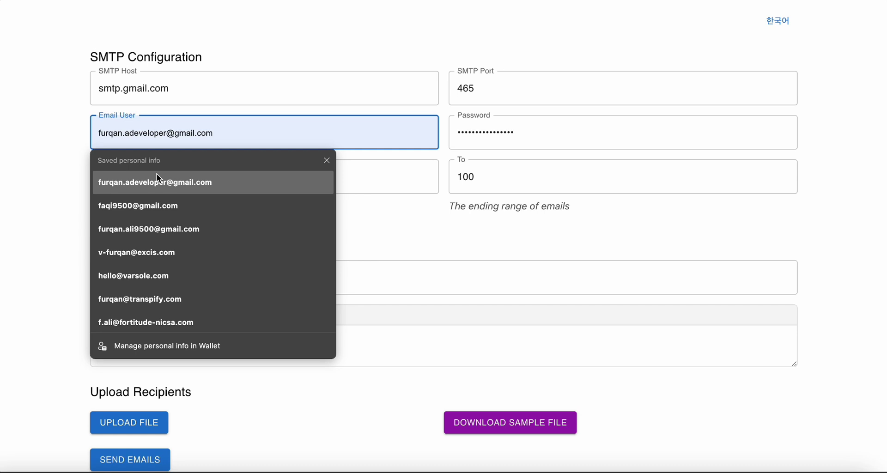
pyautogui.click(153, 206)
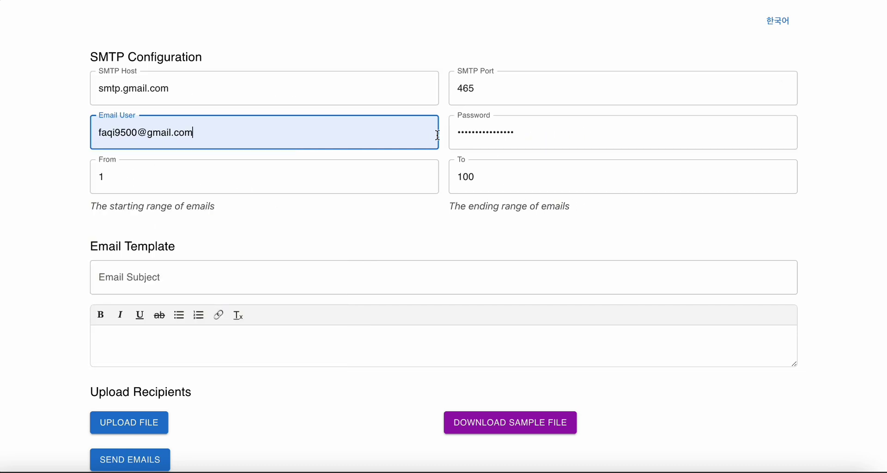
pyautogui.scroll(-1, 373, 260)
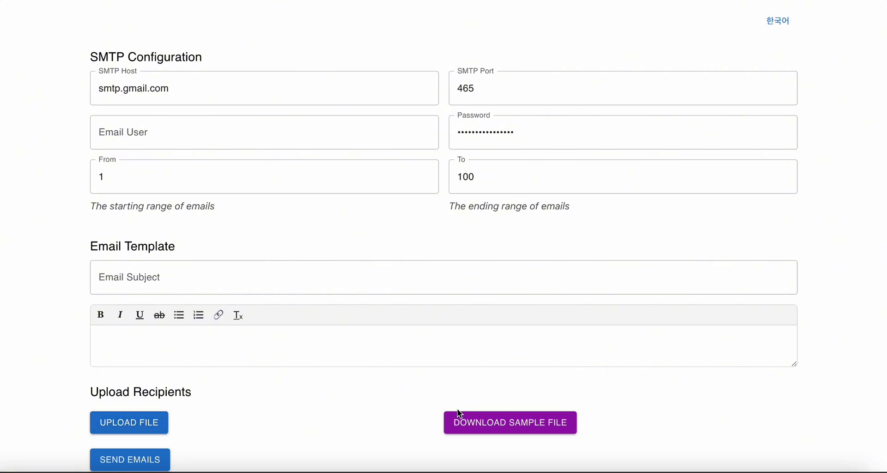
# Open the sample recipient spreadsheet in Excel for the web and dismiss the sign-in prompt.
pyautogui.click(491, 429)
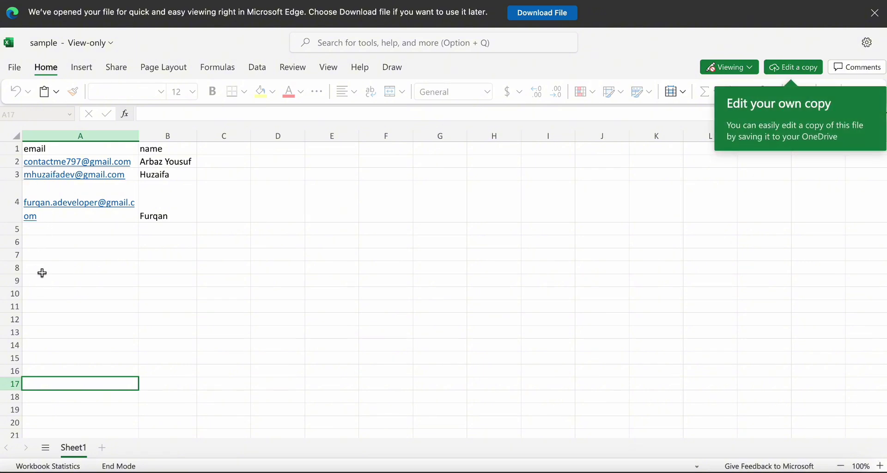
pyautogui.scroll(-10, 49, 367)
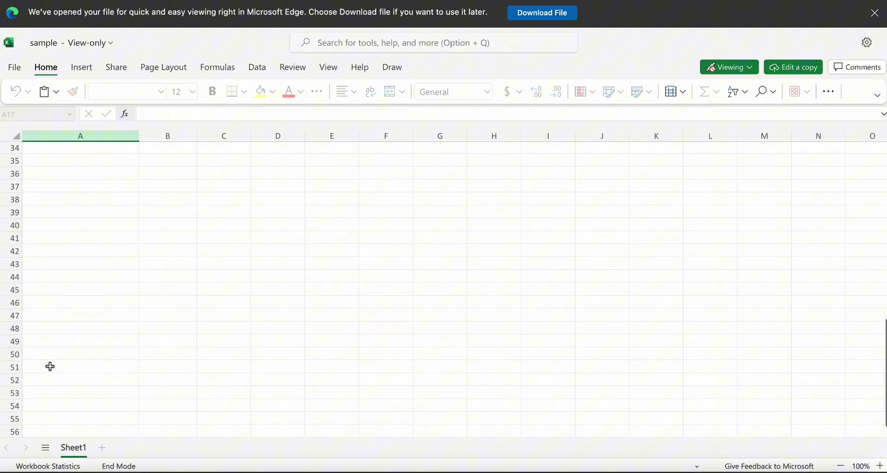
pyautogui.scroll(10, 49, 366)
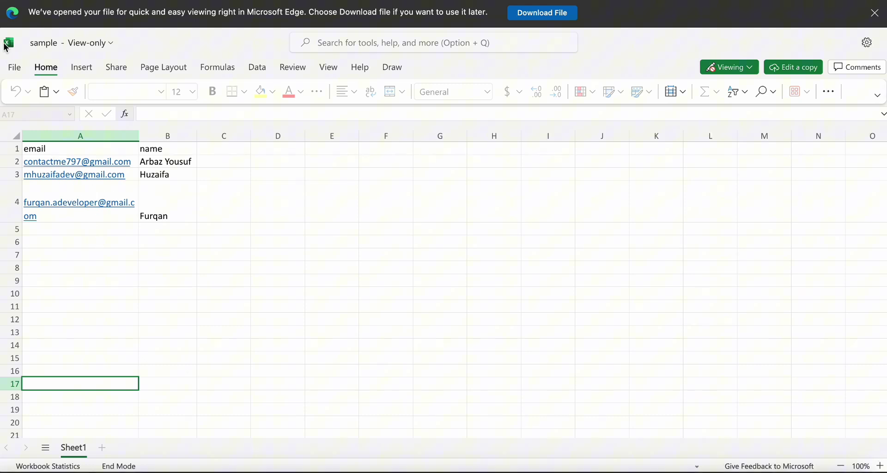
pyautogui.click(14, 70)
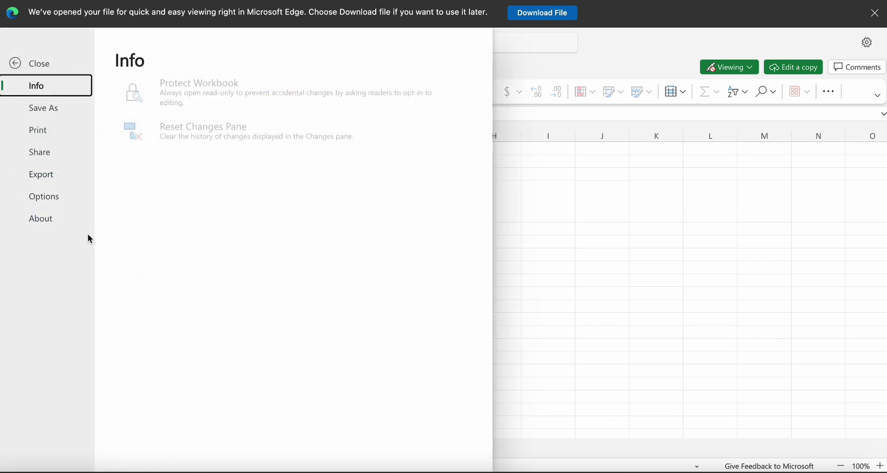
pyautogui.click(46, 110)
pyautogui.click(183, 104)
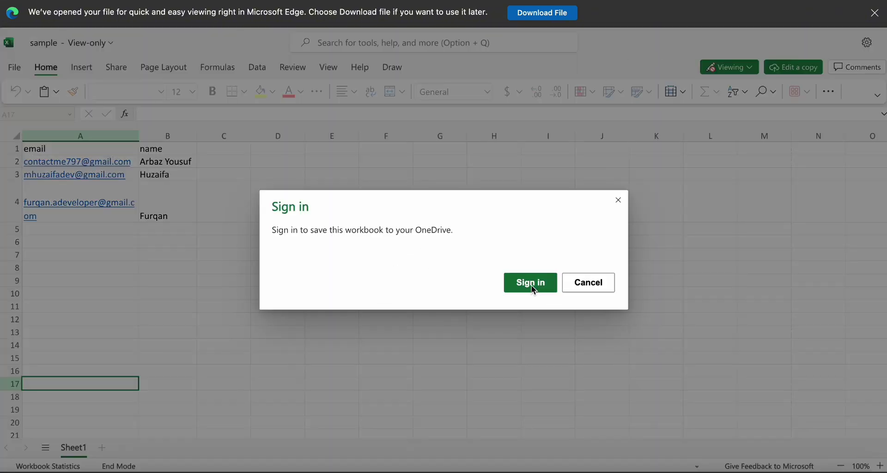
pyautogui.click(594, 276)
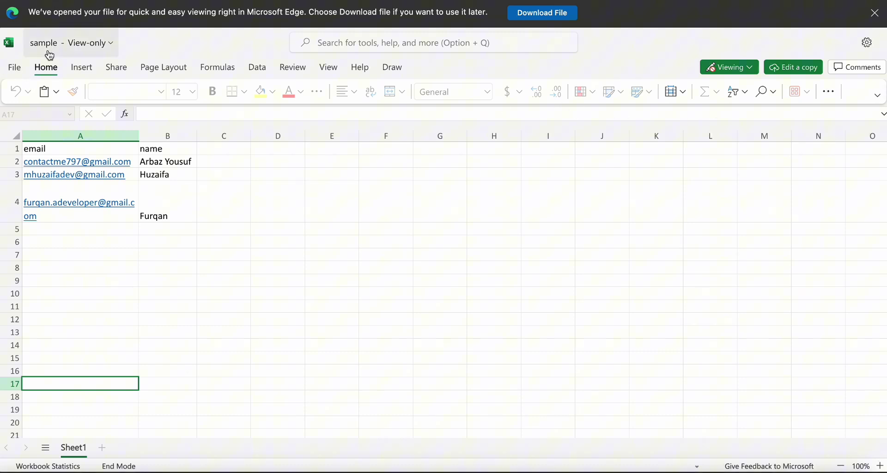
# Download a copy of the workbook as sample (1).xlsx and return to Bulk Email Sender.
pyautogui.click(14, 67)
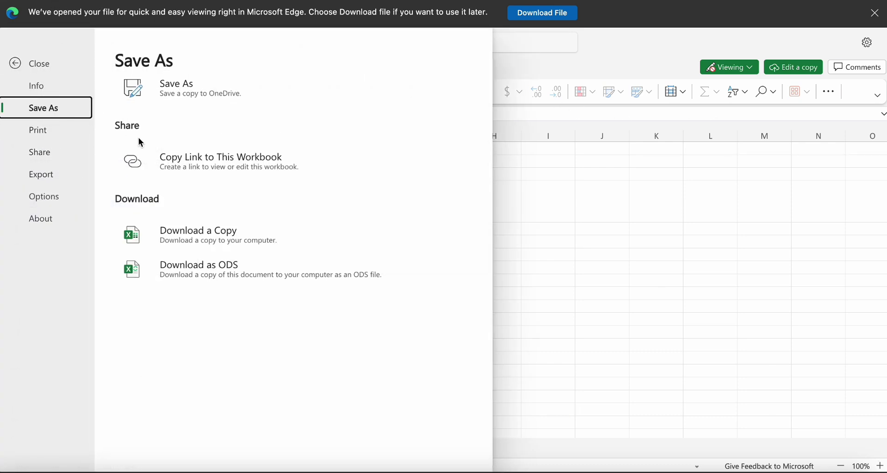
pyautogui.click(202, 230)
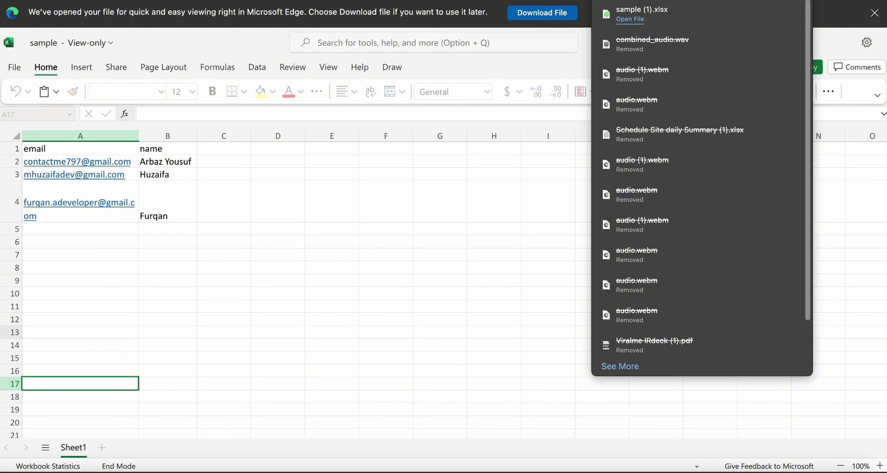
pyautogui.moveTo(7, 326)
pyautogui.click(36, 212)
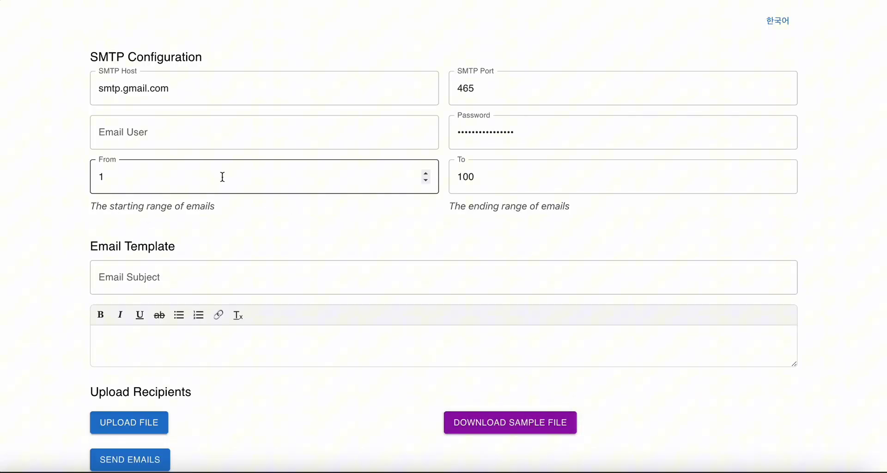
# Upload sample (1).xlsx from Downloads as the recipient list, then focus the Email User field.
pyautogui.click(159, 428)
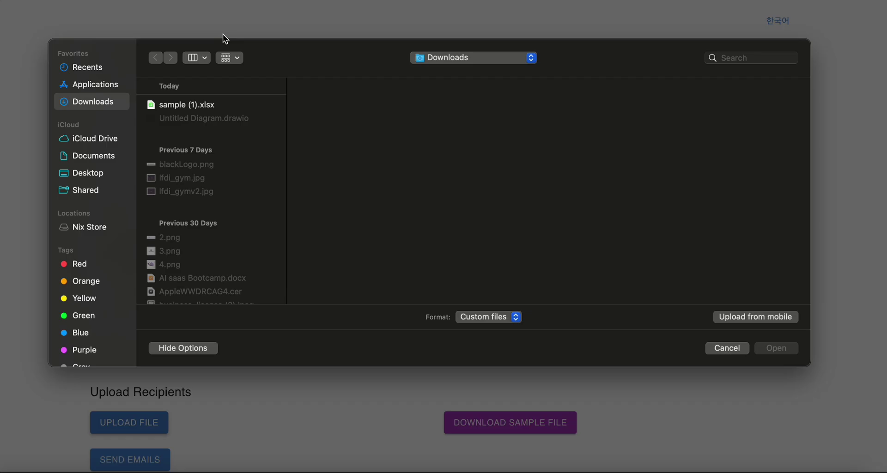
pyautogui.doubleClick(203, 105)
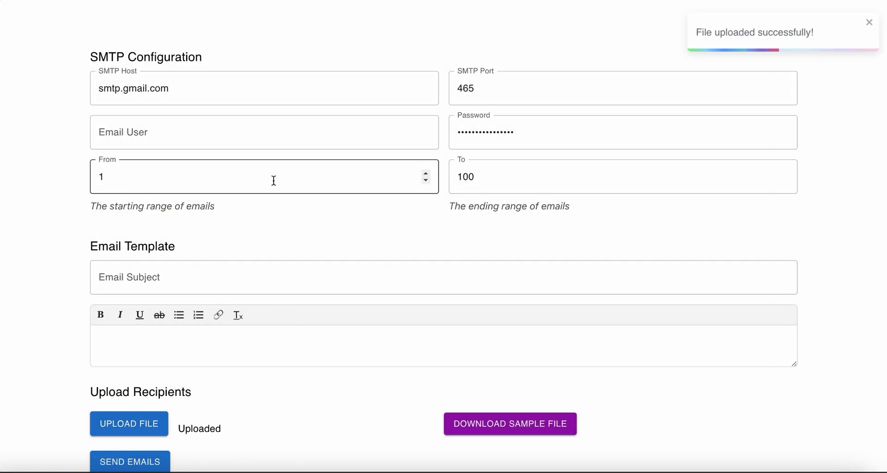
pyautogui.click(147, 145)
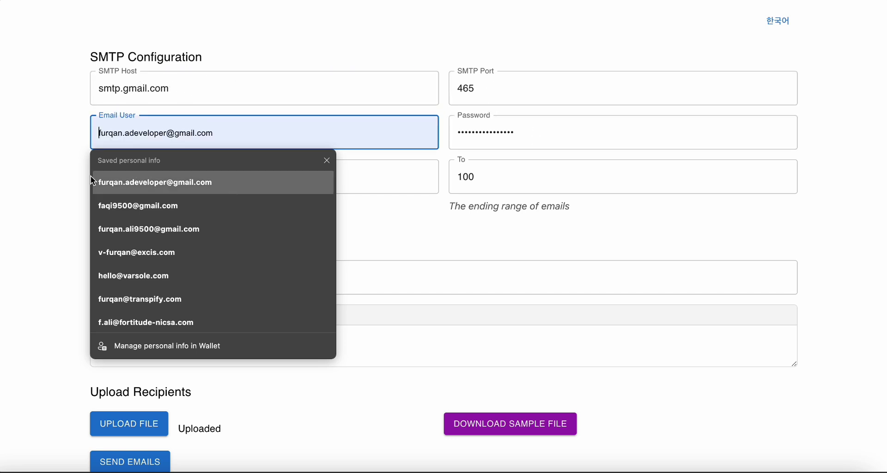
# Dismiss the saved-address suggestions and check the smtp.gmail.com SMTP Host value.
pyautogui.click(54, 171)
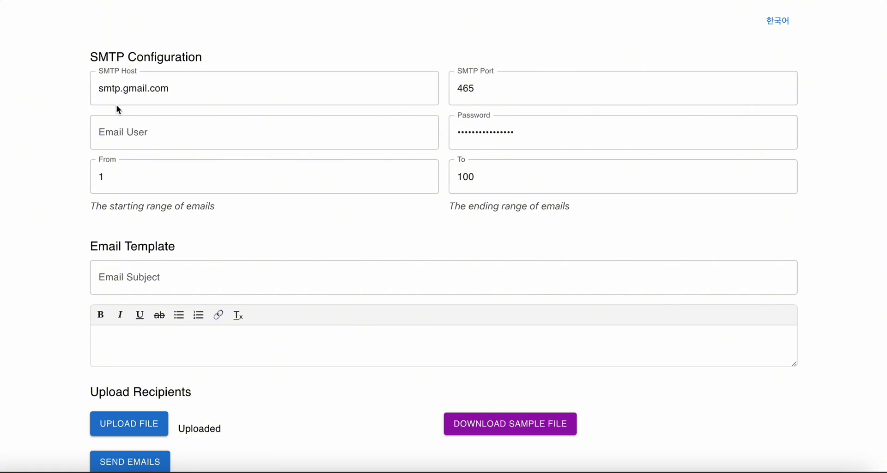
pyautogui.doubleClick(132, 88)
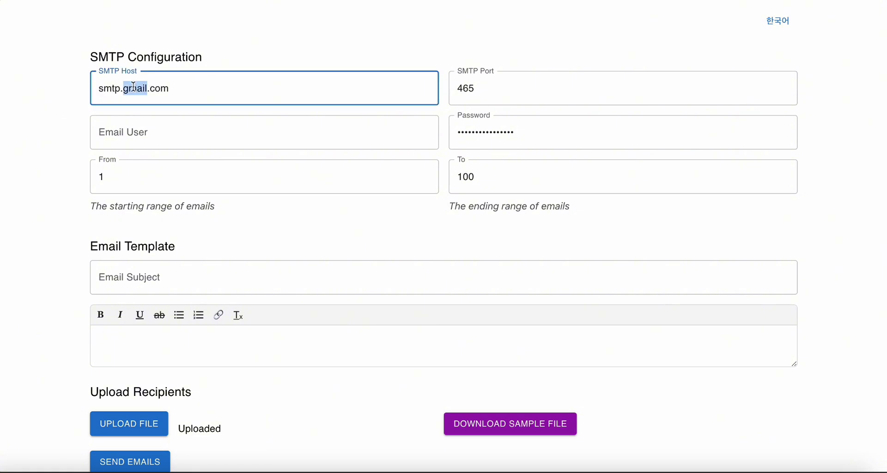
pyautogui.press('Right')
# Review Titan's IMAP/POP server settings (smtp.titan.email, port 465), then return to the email form.
pyautogui.click(37, 166)
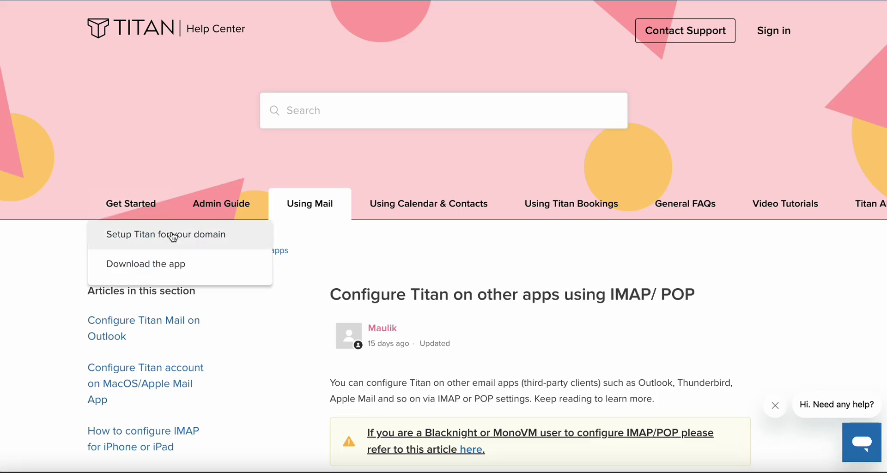
pyautogui.scroll(-5, 172, 238)
pyautogui.scroll(10, 173, 238)
pyautogui.scroll(-15, 148, 227)
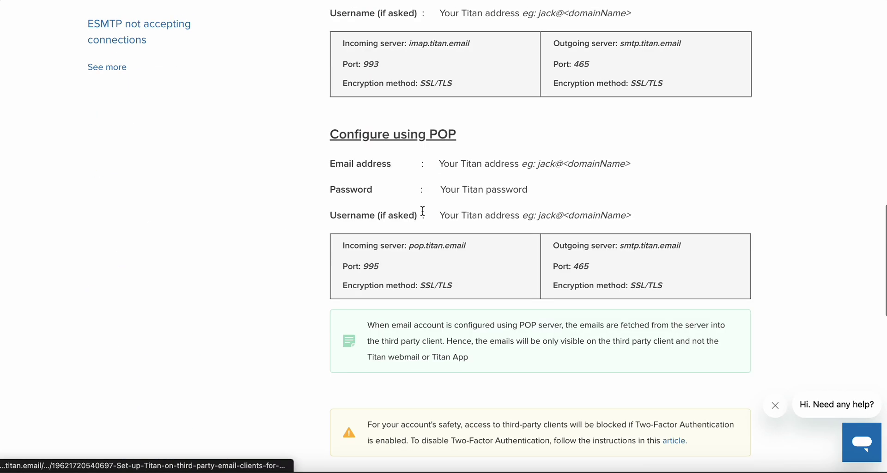
pyautogui.scroll(2, 424, 215)
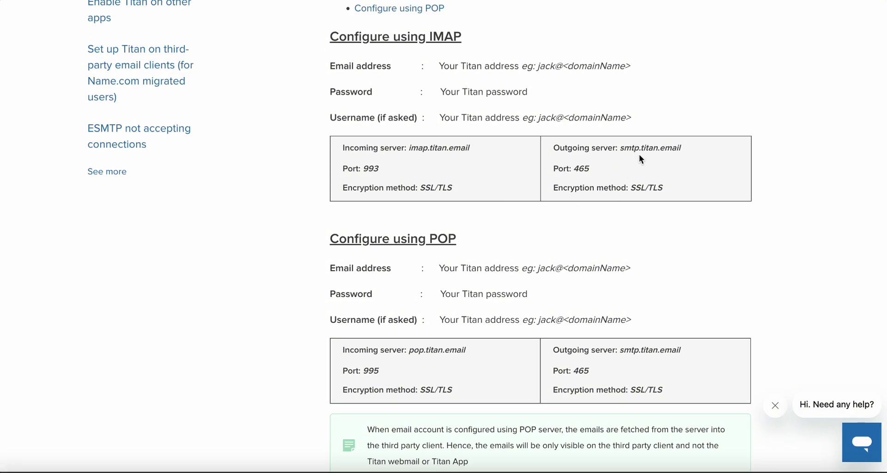
pyautogui.scroll(-1, 641, 319)
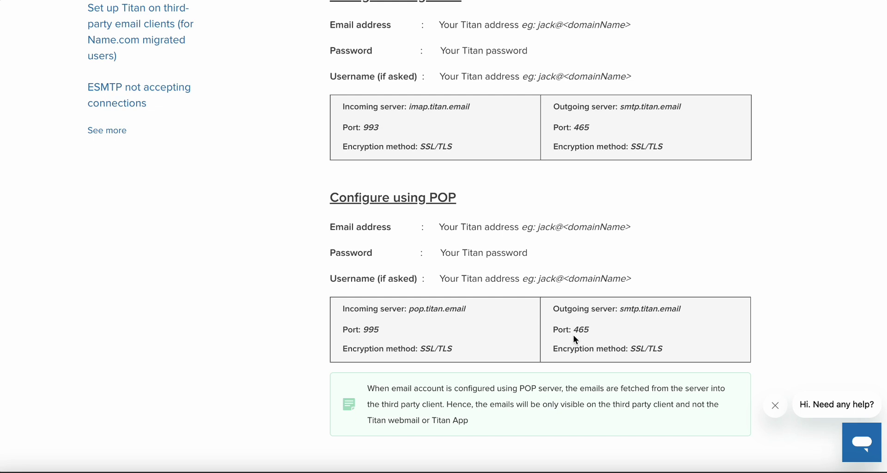
pyautogui.moveTo(23, 173)
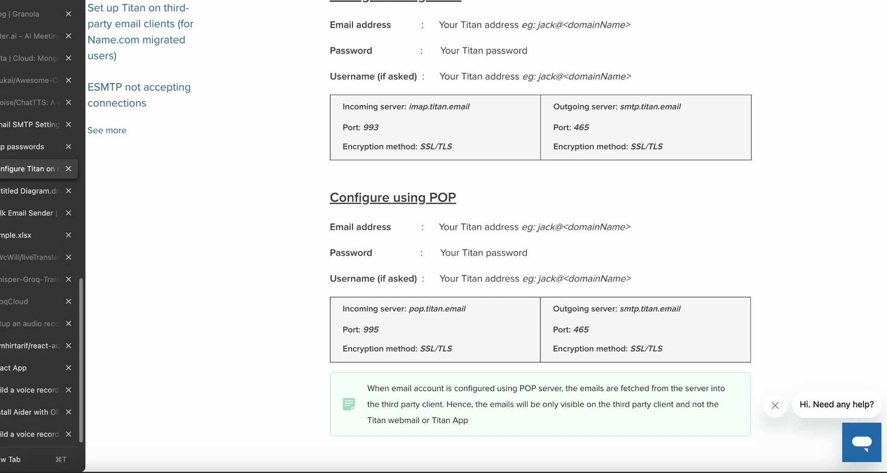
pyautogui.click(15, 189)
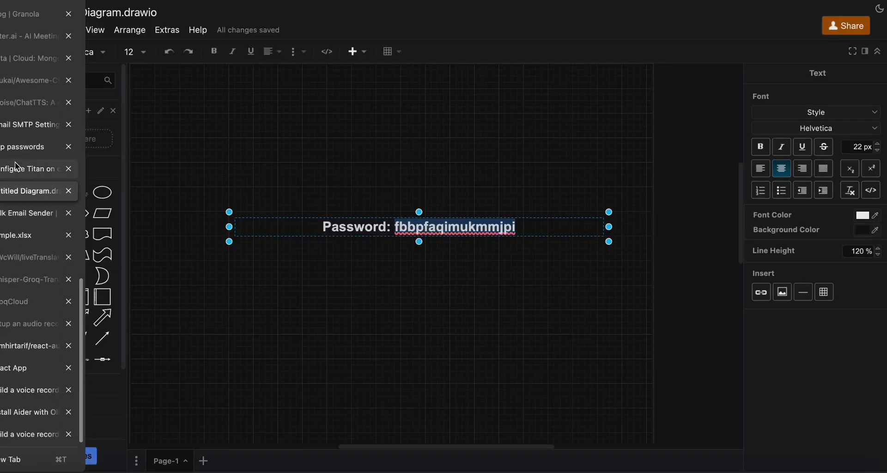
pyautogui.click(10, 215)
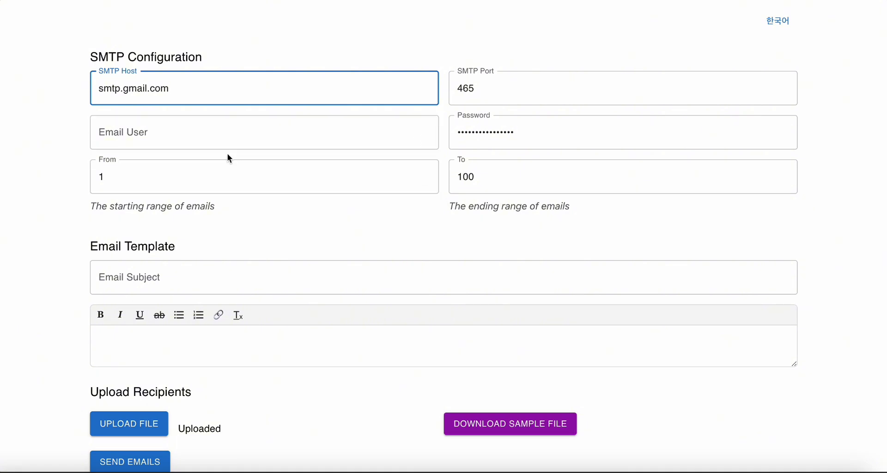
# Fill Email User with the saved Gmail address and set the subject to Hello.
pyautogui.click(139, 132)
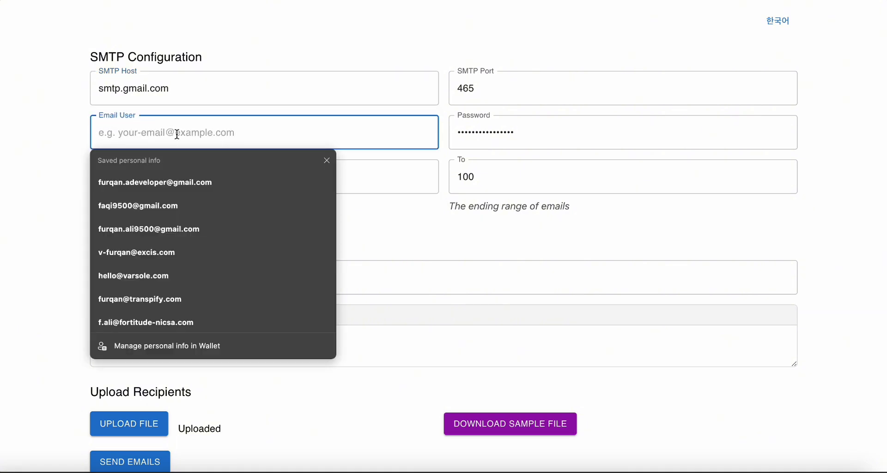
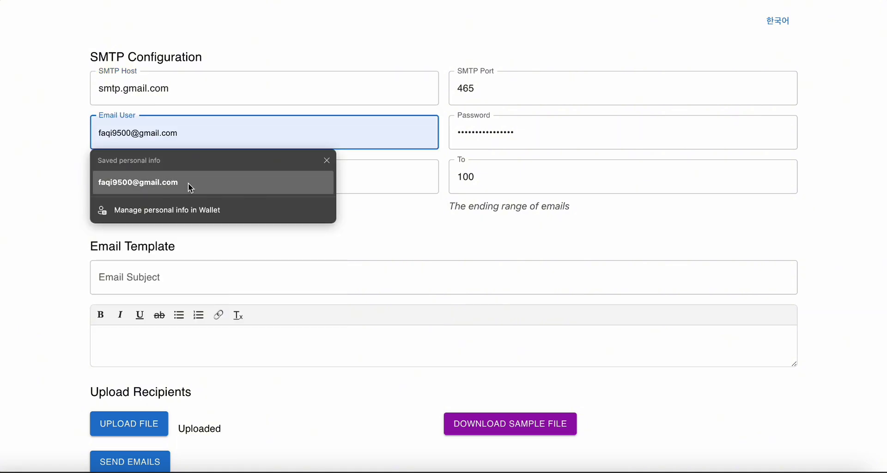
pyautogui.click(188, 183)
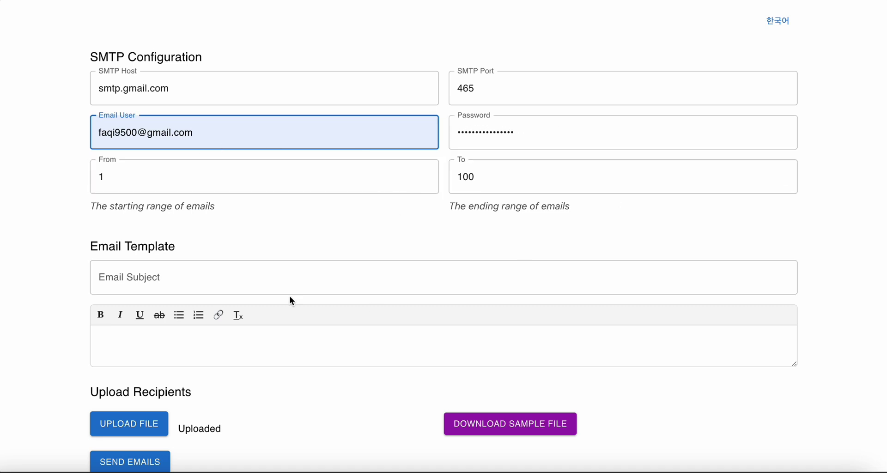
pyautogui.click(182, 289)
pyautogui.write('Hel')
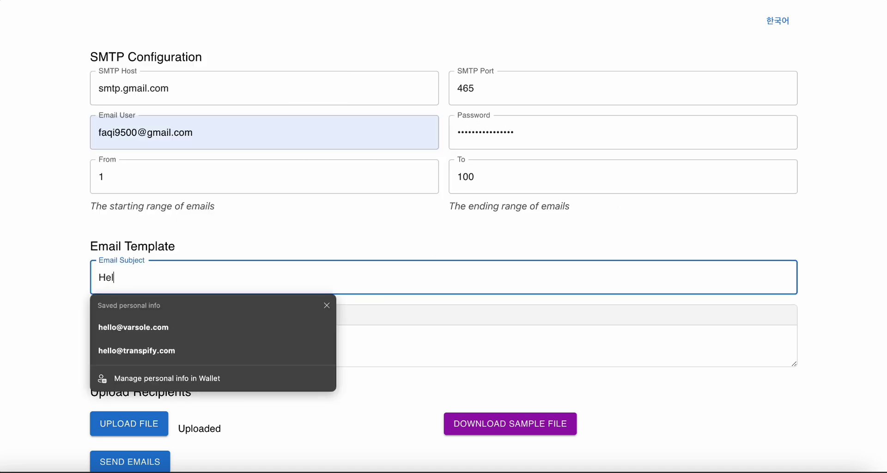
pyautogui.write('lo')
# Write the body 'Hello this is test' with the word test in bold.
pyautogui.click(82, 311)
pyautogui.click(129, 347)
pyautogui.write('He')
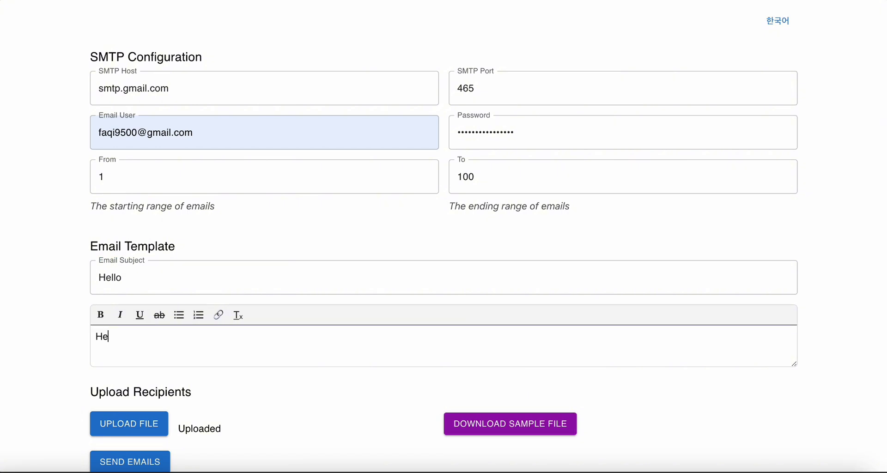
pyautogui.write('llo this is test')
pyautogui.doubleClick(149, 337)
pyautogui.click(100, 315)
pyautogui.click(200, 349)
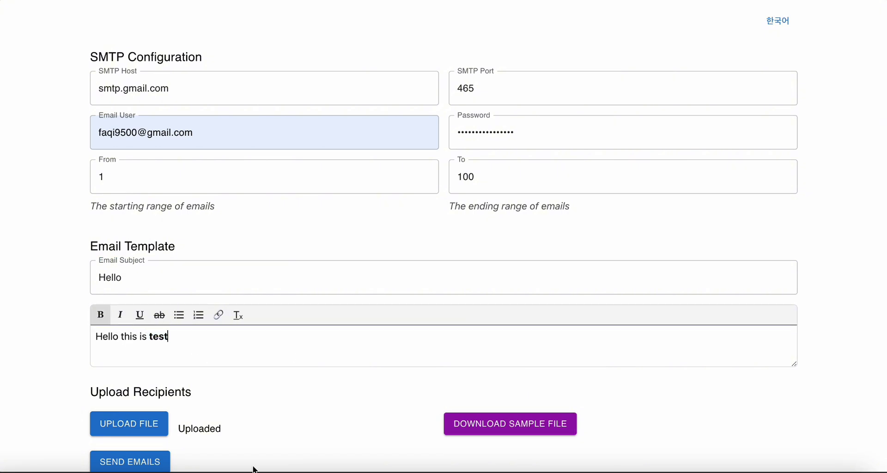
pyautogui.scroll(-1, 234, 423)
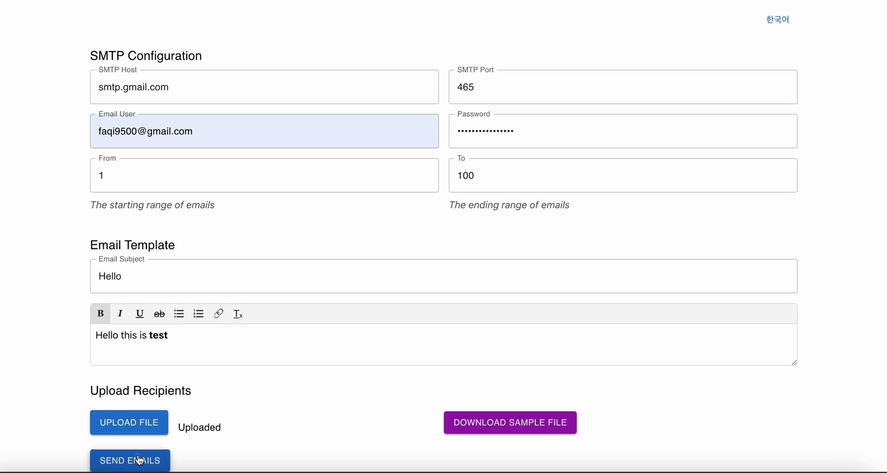
# Send the test email to the 2 uploaded recipients in range 1–100 and acknowledge the success alert.
pyautogui.click(140, 460)
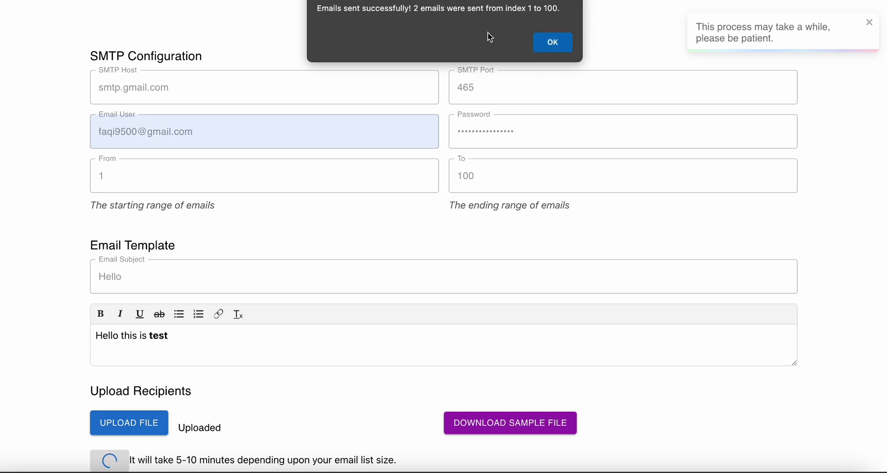
pyautogui.click(550, 43)
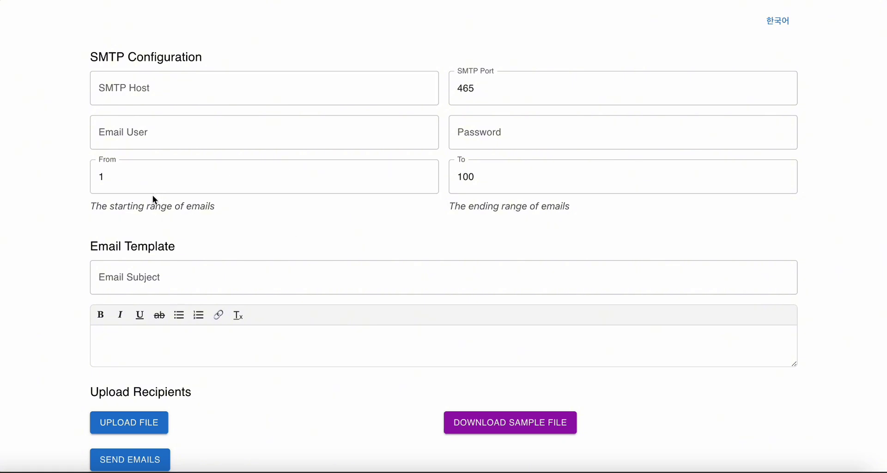
# Change the email range to From 100 To 200.
pyautogui.click(125, 183)
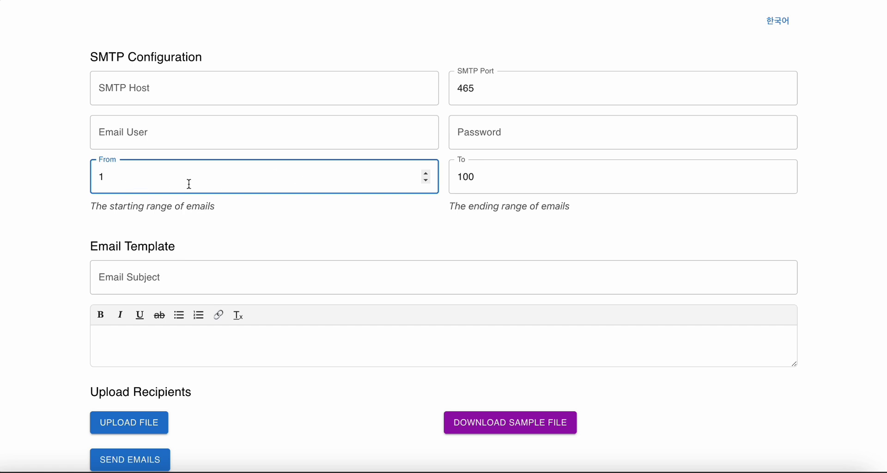
pyautogui.write('00')
pyautogui.click(470, 189)
pyautogui.press('BackSpace')
pyautogui.press('BackSpace')
pyautogui.press('BackSpace')
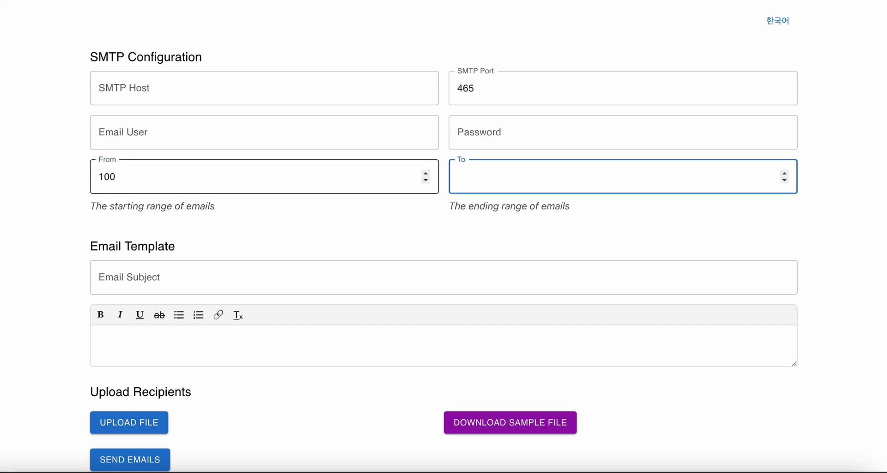
pyautogui.write('200')
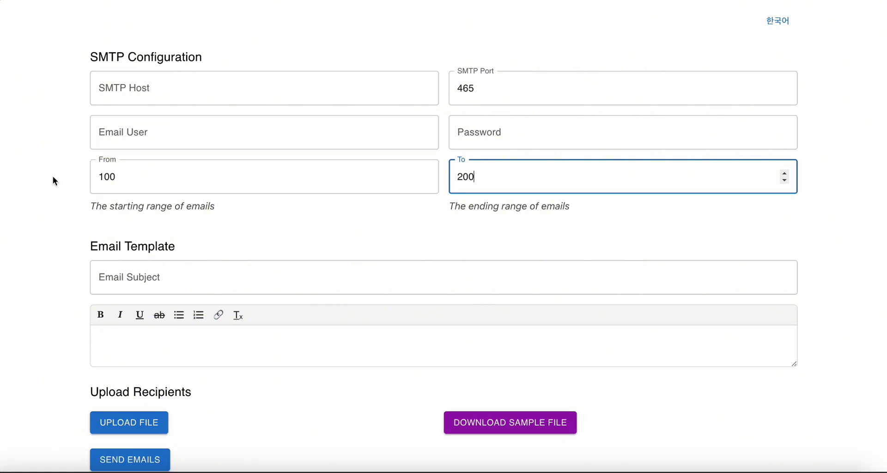